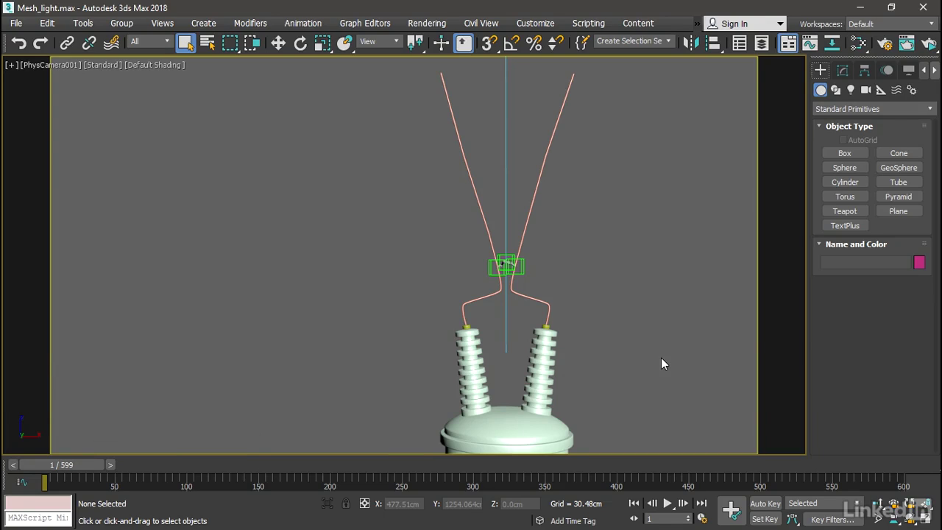
- Play the spark animation to watch the arc climb between the wires
{"action": "left_click", "coordinate": [668, 504]}
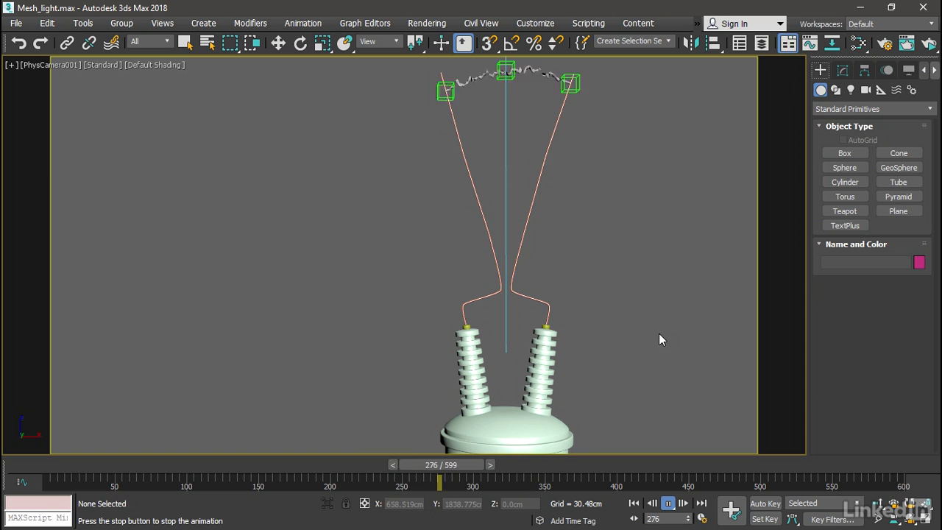
- Stop playback at frame 1, hide the dummy helpers layer, and unhide the room object
{"action": "left_click", "coordinate": [668, 503]}
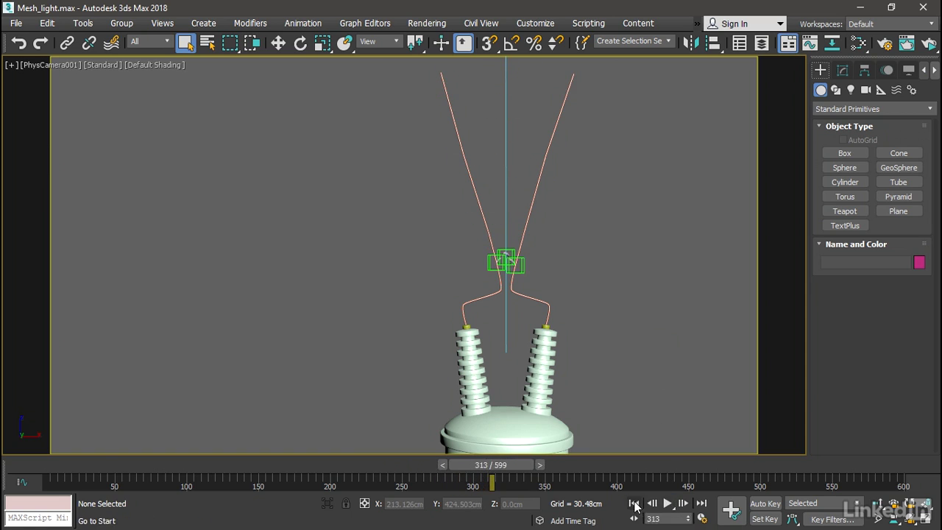
{"action": "left_click", "coordinate": [634, 503]}
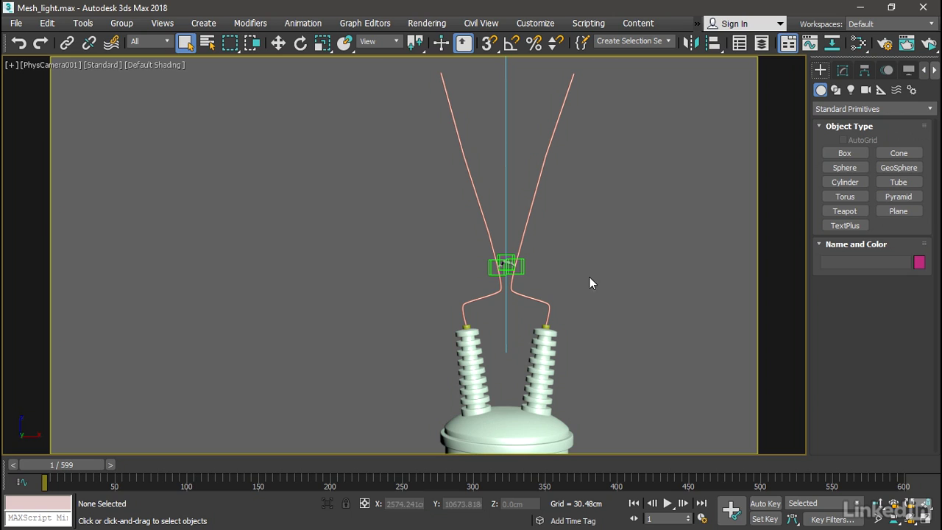
{"action": "left_click", "coordinate": [761, 45]}
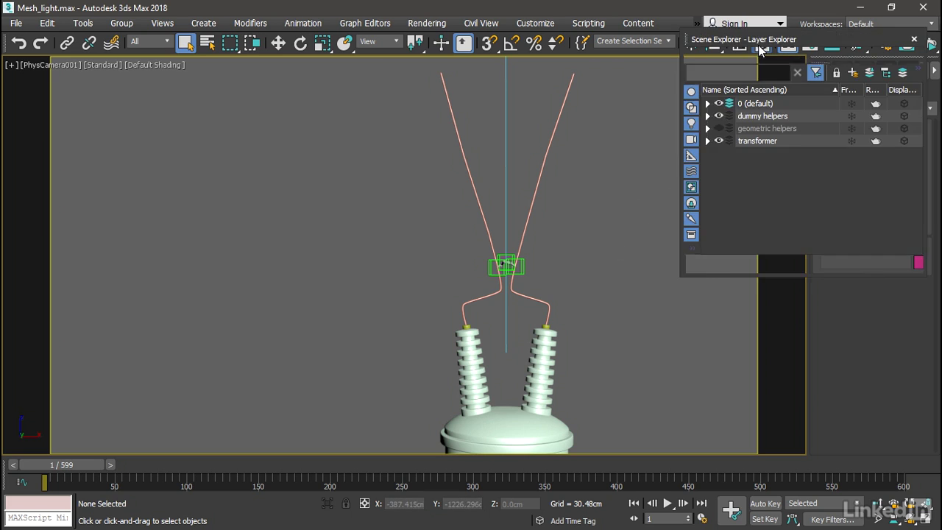
{"action": "left_click", "coordinate": [719, 116]}
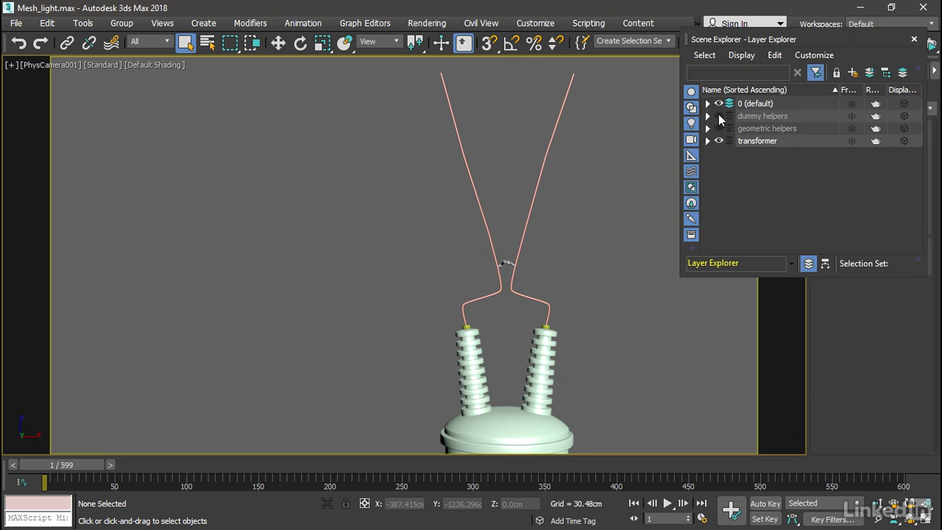
{"action": "left_click", "coordinate": [707, 104]}
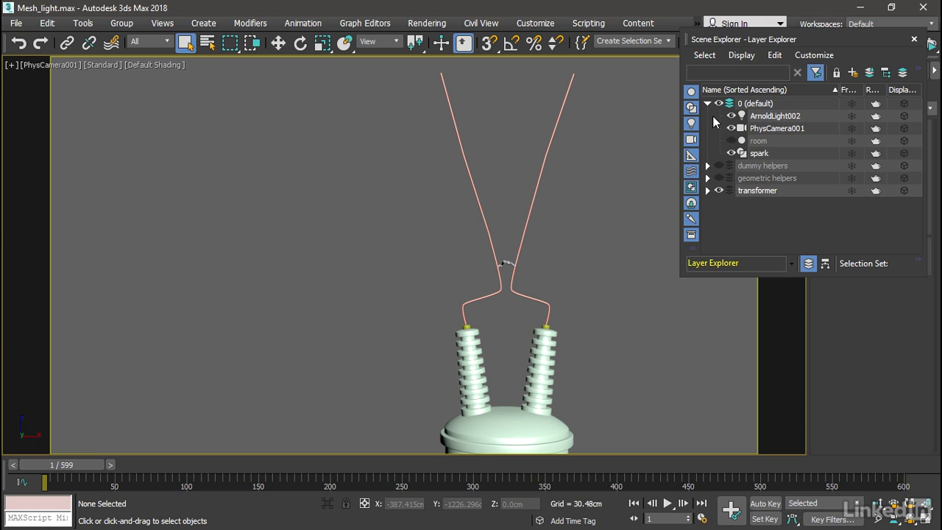
{"action": "left_click", "coordinate": [731, 140]}
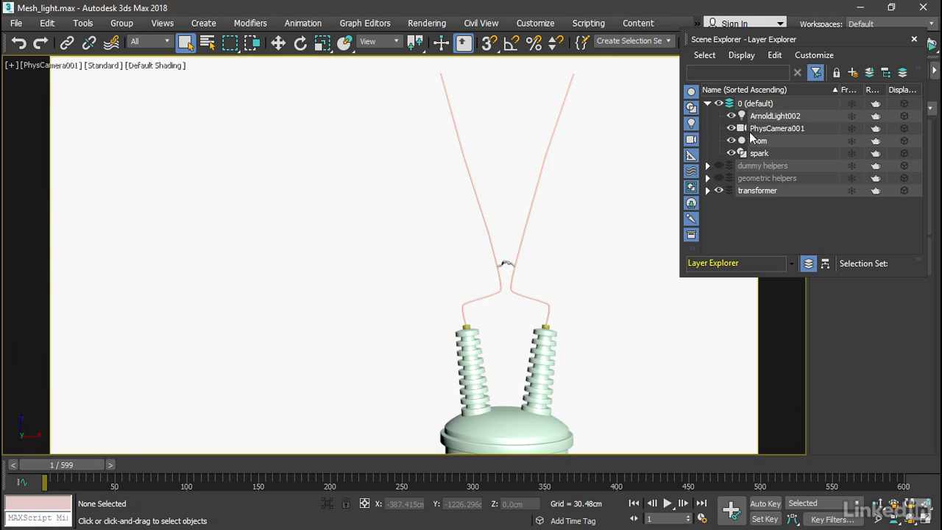
{"action": "left_click", "coordinate": [914, 39]}
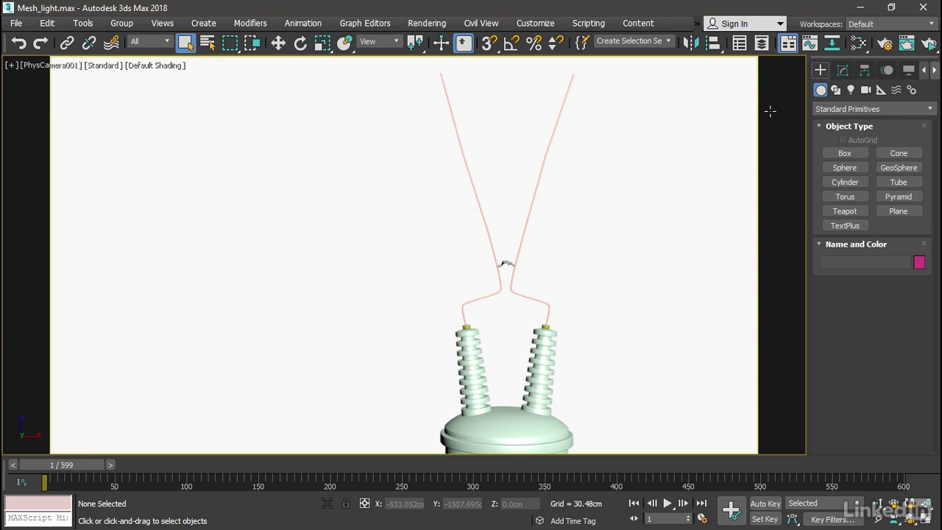
- Show Exposure Control in Environment and Effects, scrolled to the 6.0 EV physical camera settings
{"action": "left_click", "coordinate": [427, 23]}
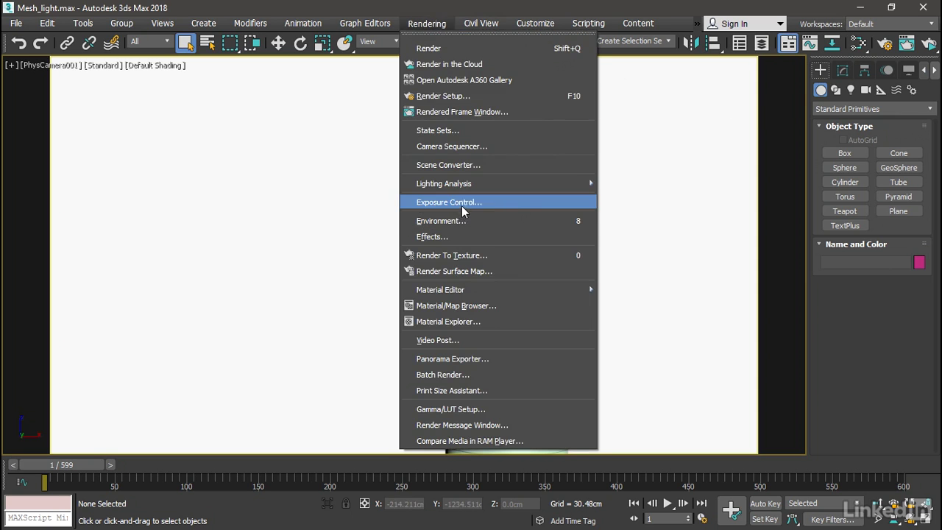
{"action": "left_click", "coordinate": [513, 204]}
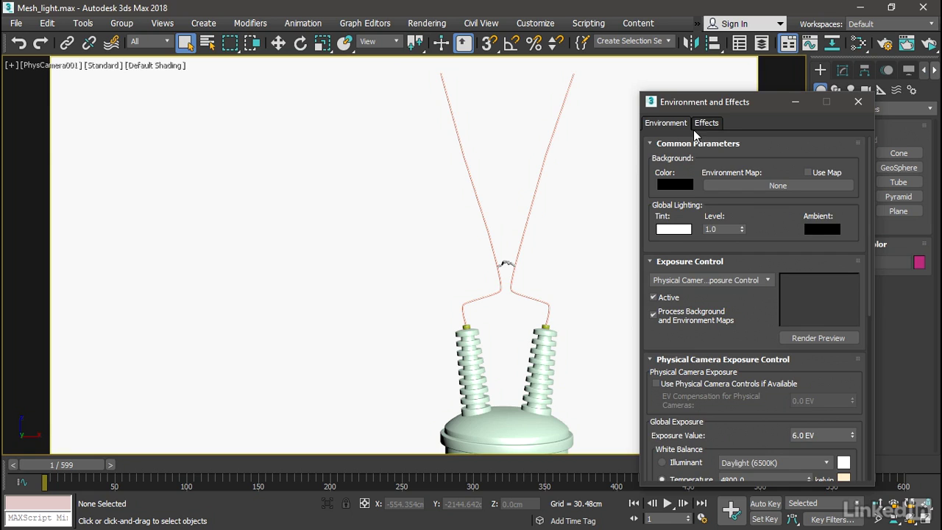
{"action": "left_click_drag", "start_coordinate": [723, 103], "coordinate": [174, 35]}
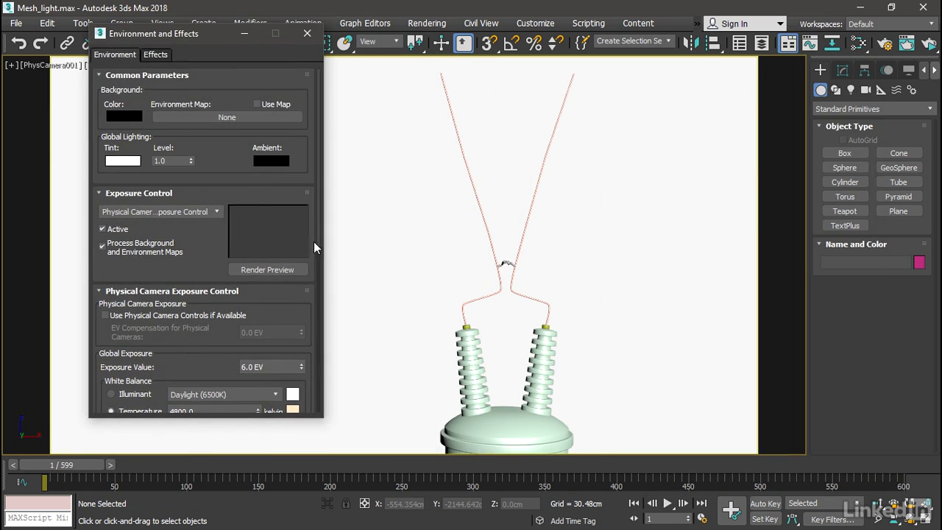
{"action": "left_click_drag", "start_coordinate": [318, 240], "coordinate": [305, 296]}
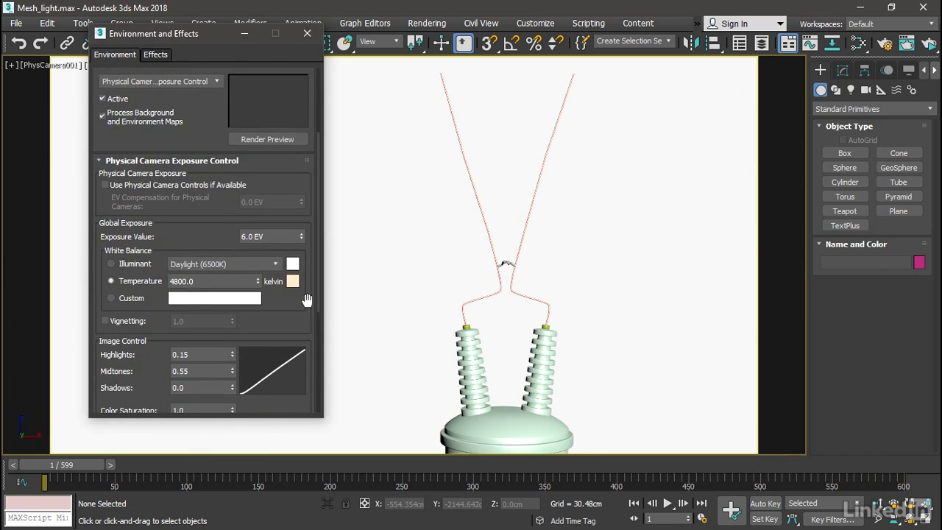
- Start an ActiveShade render and lower the Exposure Value to 2.0 EV
{"action": "left_click", "coordinate": [930, 45]}
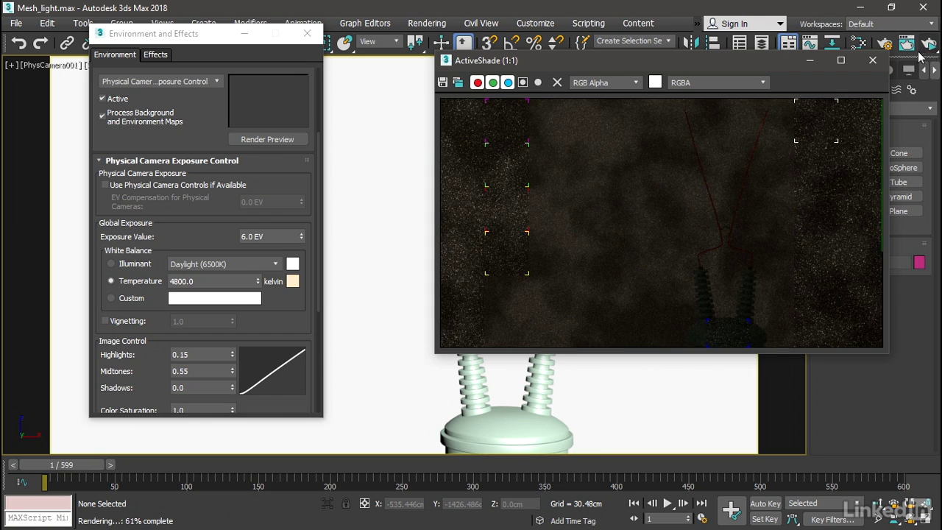
{"action": "left_click", "coordinate": [271, 236]}
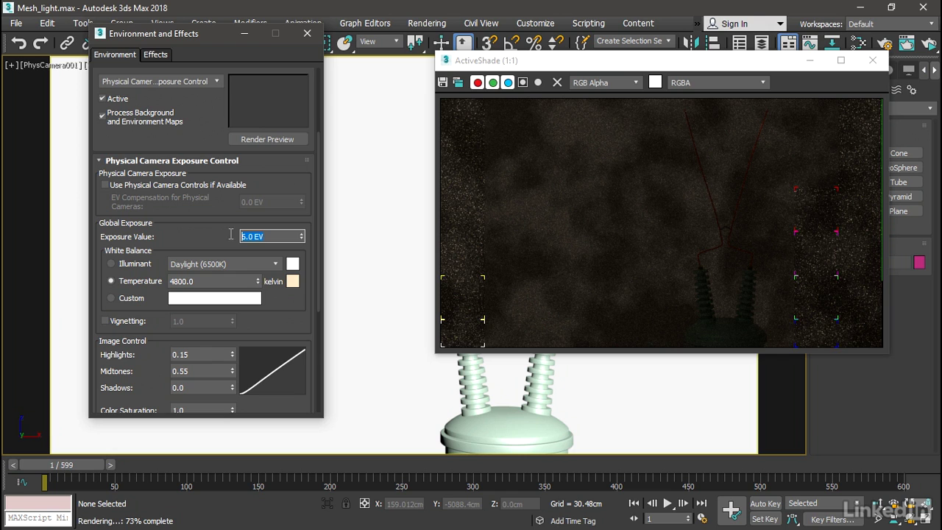
{"action": "type", "text": "2"}
{"action": "key", "text": "Return"}
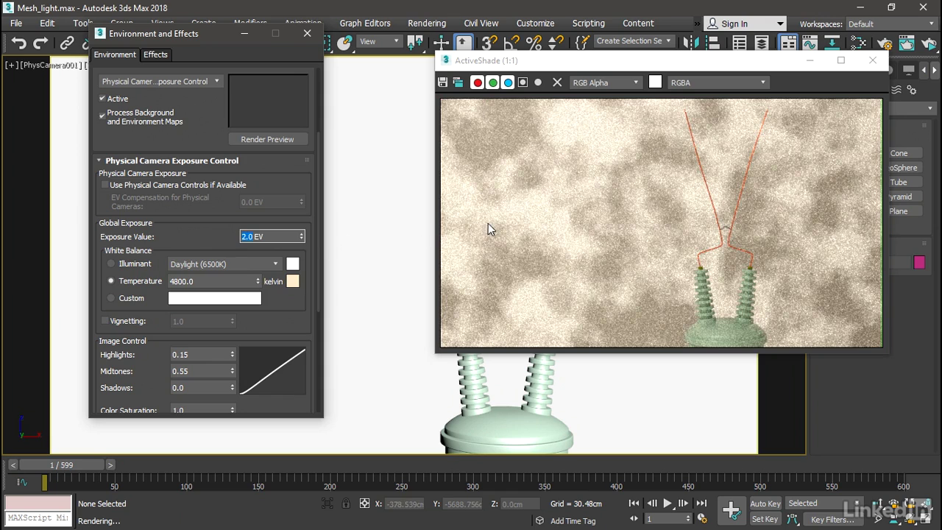
- Add an Arnold Matte material in the Slate Material Editor and name it 'spark'
{"action": "left_click", "coordinate": [858, 44]}
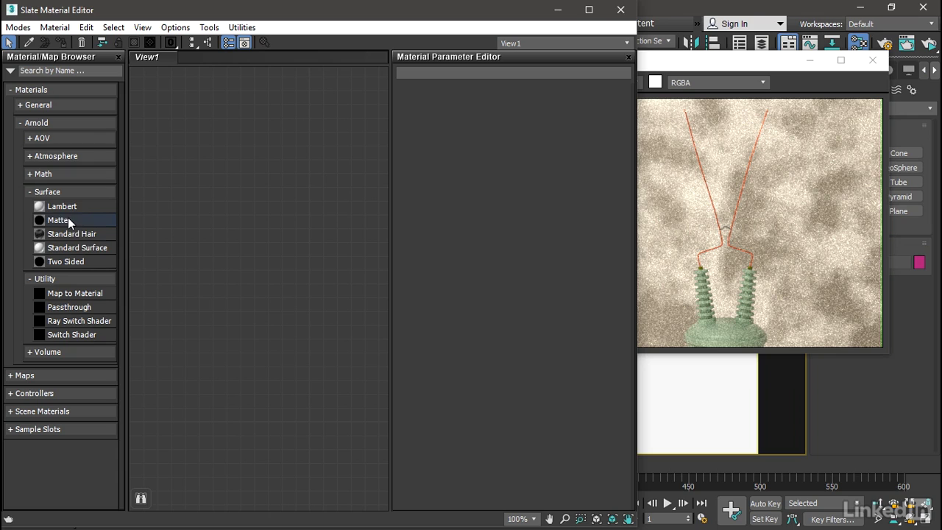
{"action": "left_click_drag", "start_coordinate": [44, 219], "coordinate": [158, 208]}
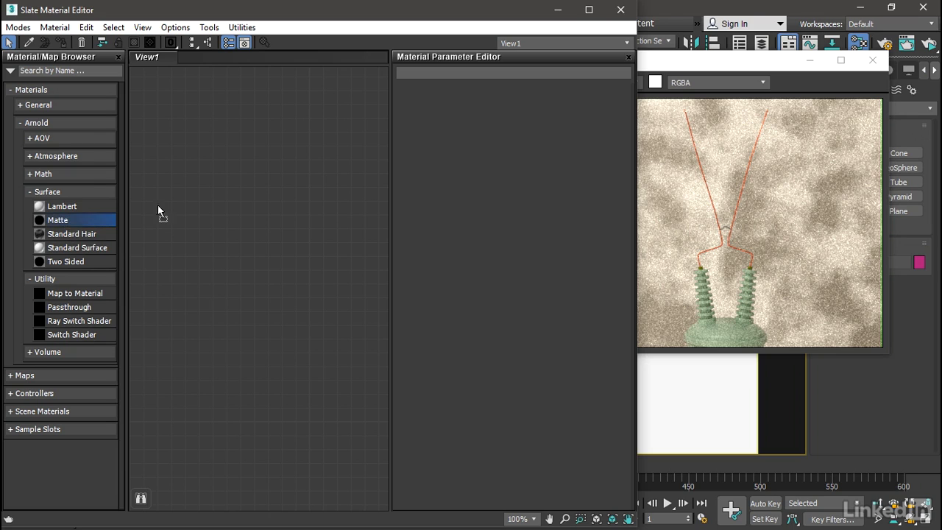
{"action": "double_click", "coordinate": [203, 206]}
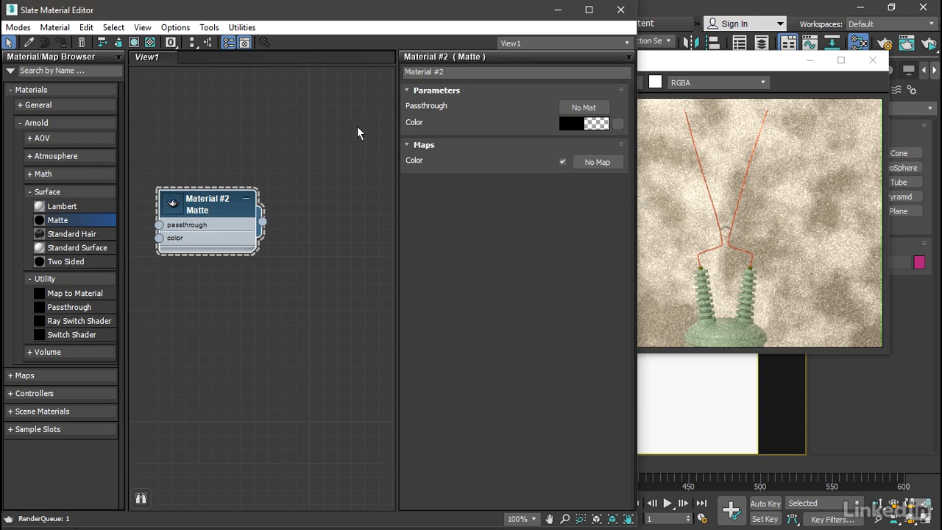
{"action": "left_click", "coordinate": [427, 72]}
{"action": "type", "text": "spark"}
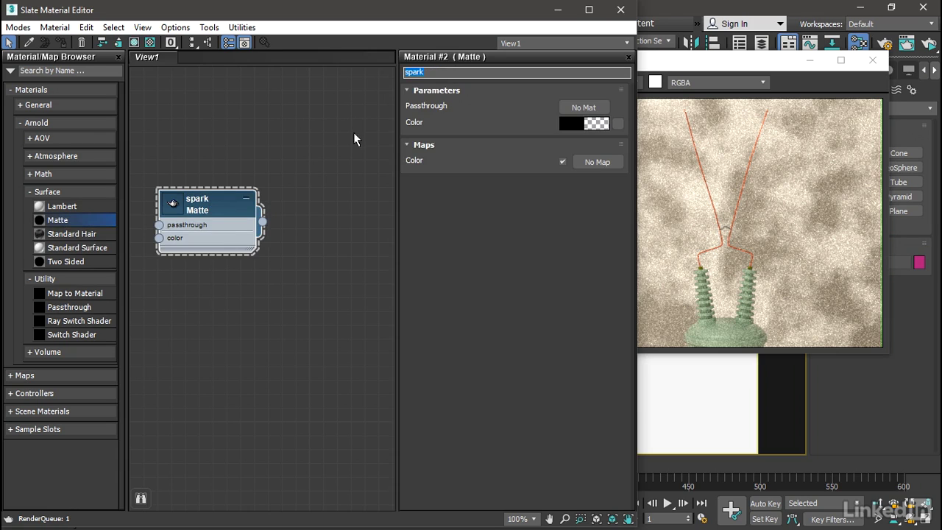
- Set the spark matte colour to pure white and move ActiveShade aside
{"action": "left_click", "coordinate": [573, 125]}
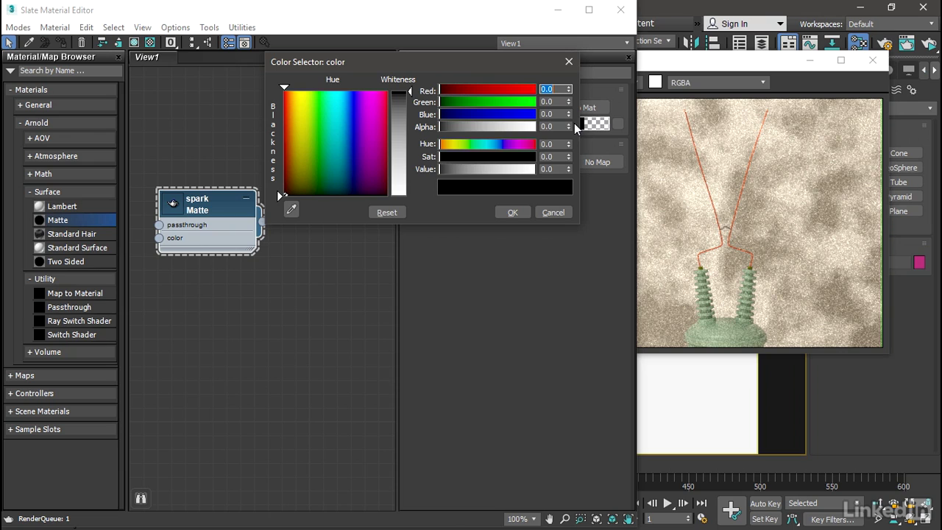
{"action": "left_click_drag", "start_coordinate": [440, 169], "coordinate": [539, 172]}
{"action": "left_click", "coordinate": [516, 213]}
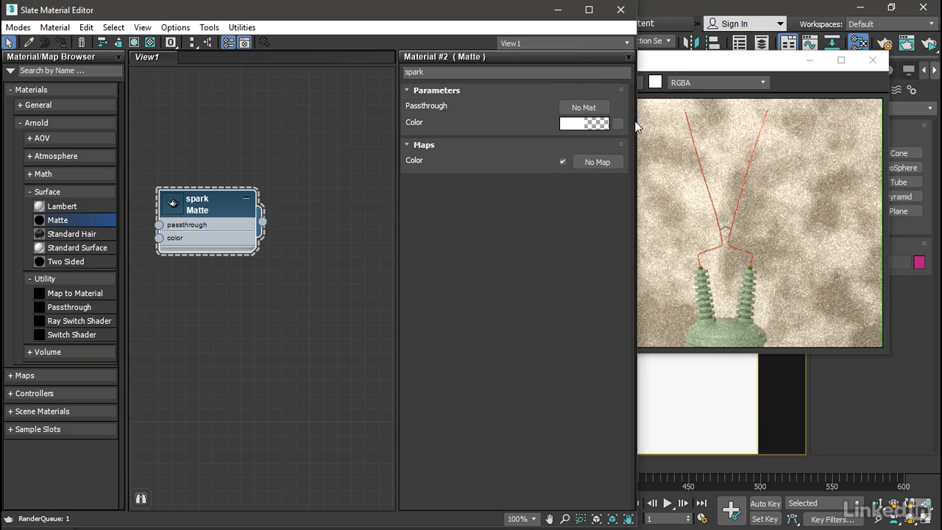
{"action": "left_click_drag", "start_coordinate": [653, 64], "coordinate": [294, 171]}
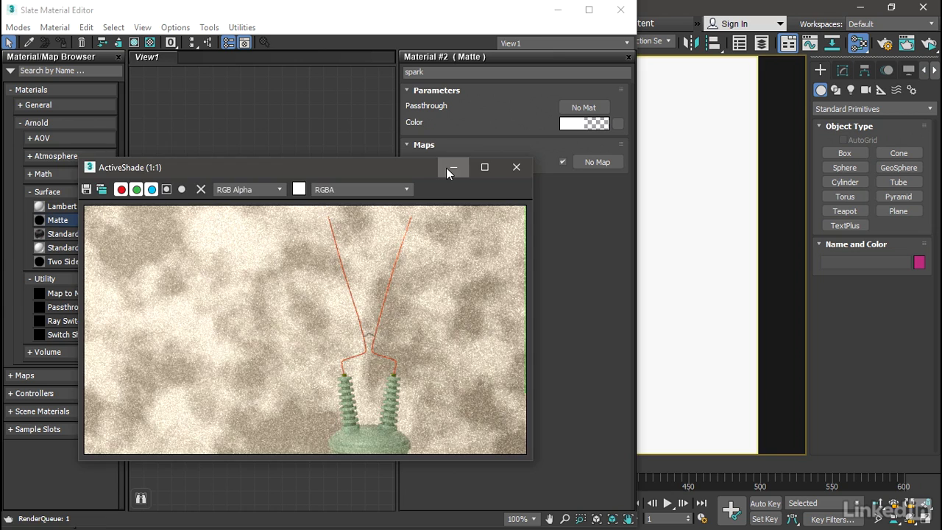
- Select the spark object between the wires and assign it the white 'spark' material
{"action": "left_click", "coordinate": [449, 168]}
{"action": "left_click", "coordinate": [557, 9]}
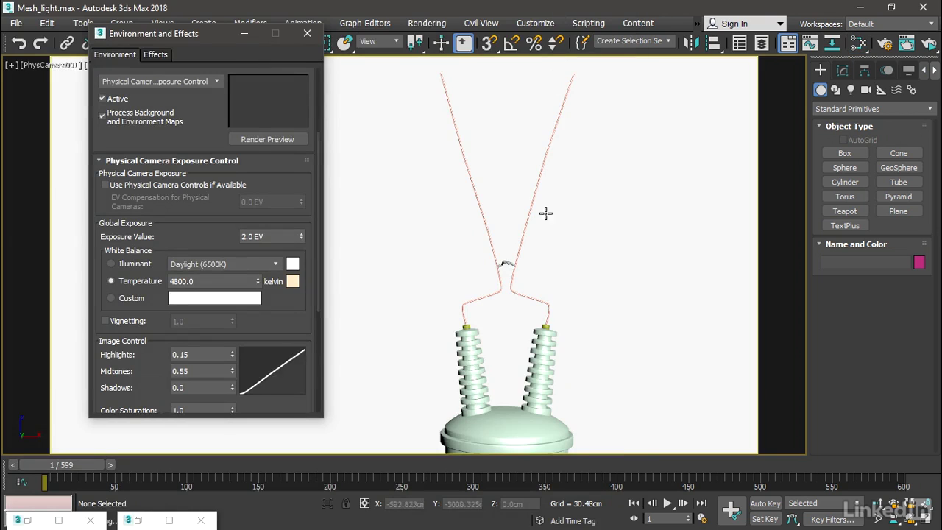
{"action": "left_click", "coordinate": [505, 264]}
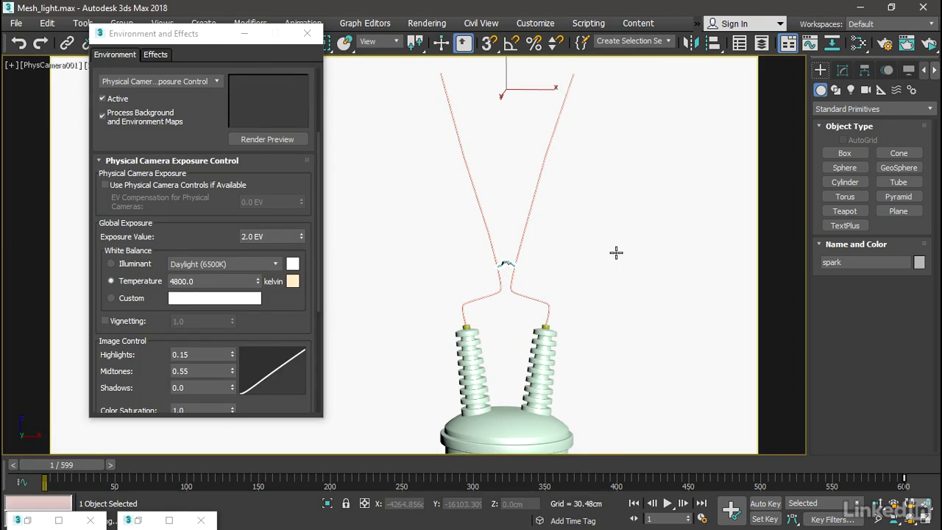
{"action": "left_click", "coordinate": [29, 520]}
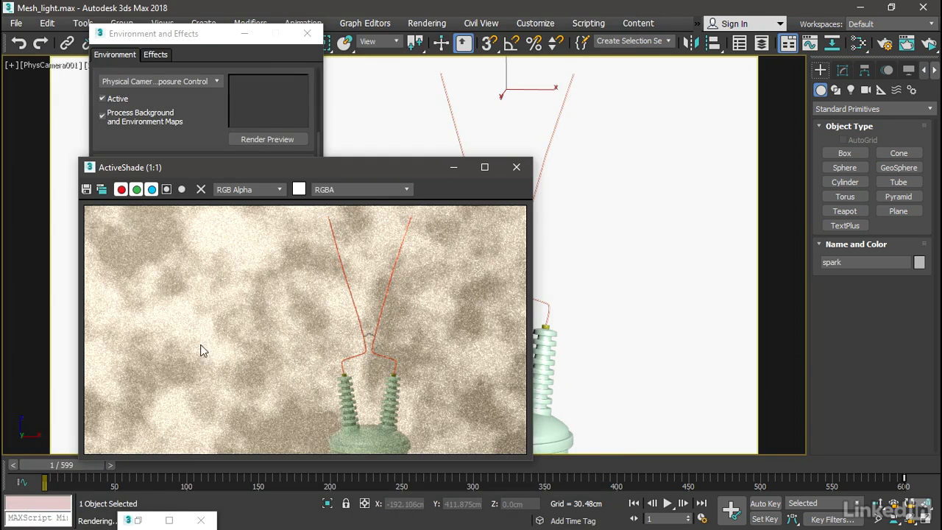
{"action": "left_click_drag", "start_coordinate": [289, 172], "coordinate": [657, 137]}
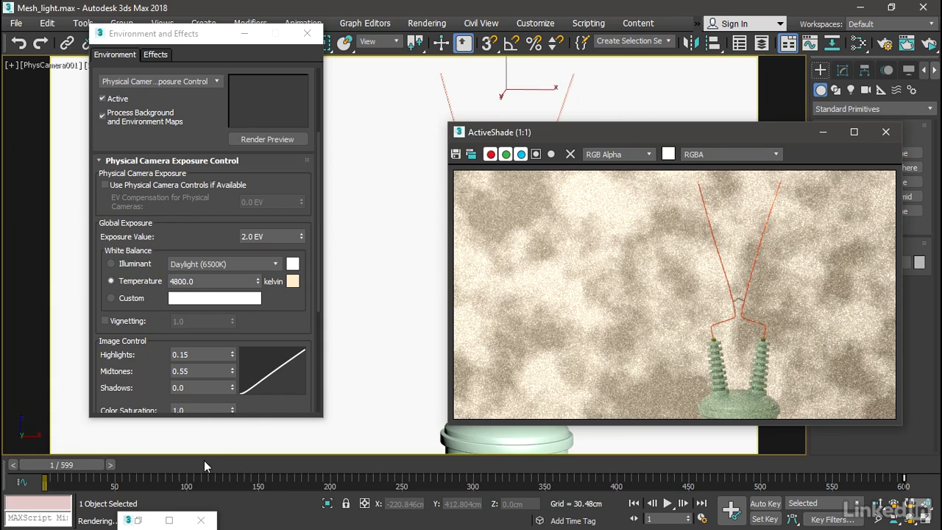
{"action": "left_click", "coordinate": [137, 521]}
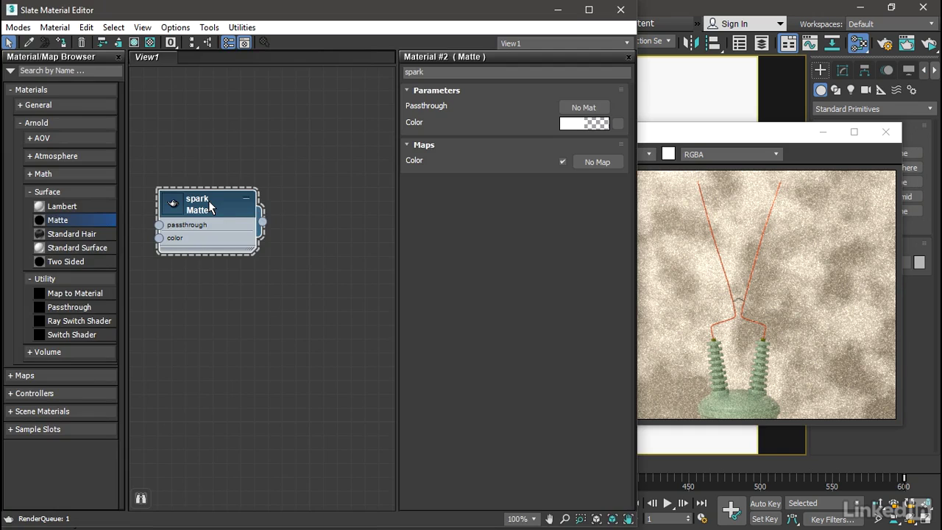
{"action": "left_click", "coordinate": [64, 47]}
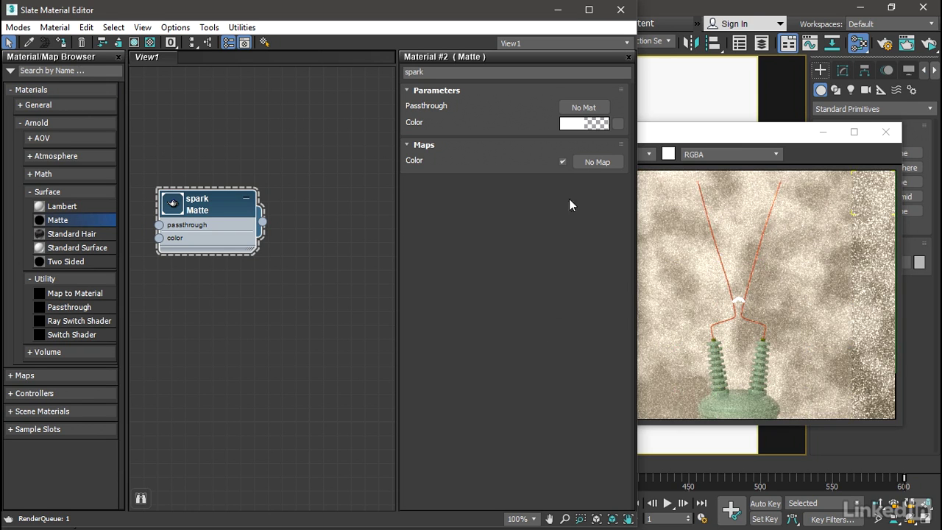
- Restore the Exposure Value to 6 EV, close Environment and Effects, and activate the camera viewport
{"action": "left_click", "coordinate": [621, 10]}
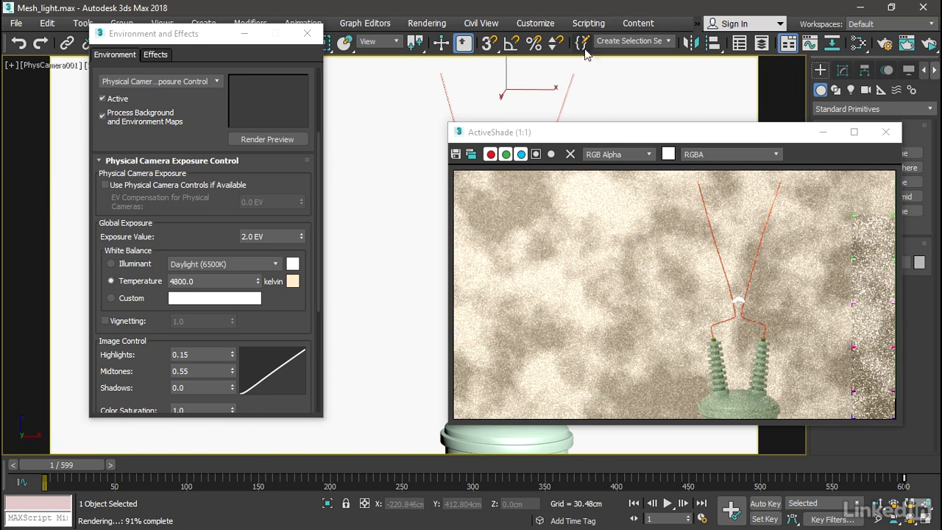
{"action": "left_click", "coordinate": [280, 236]}
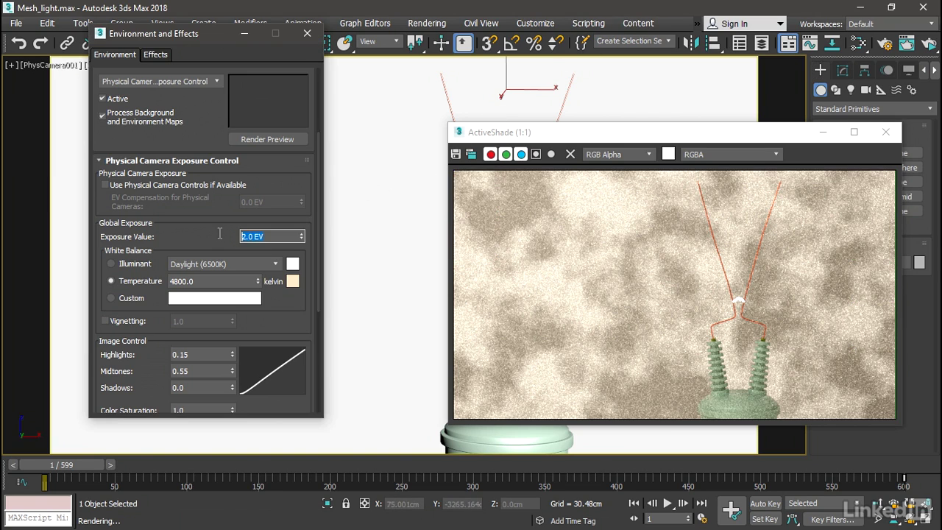
{"action": "type", "text": "6"}
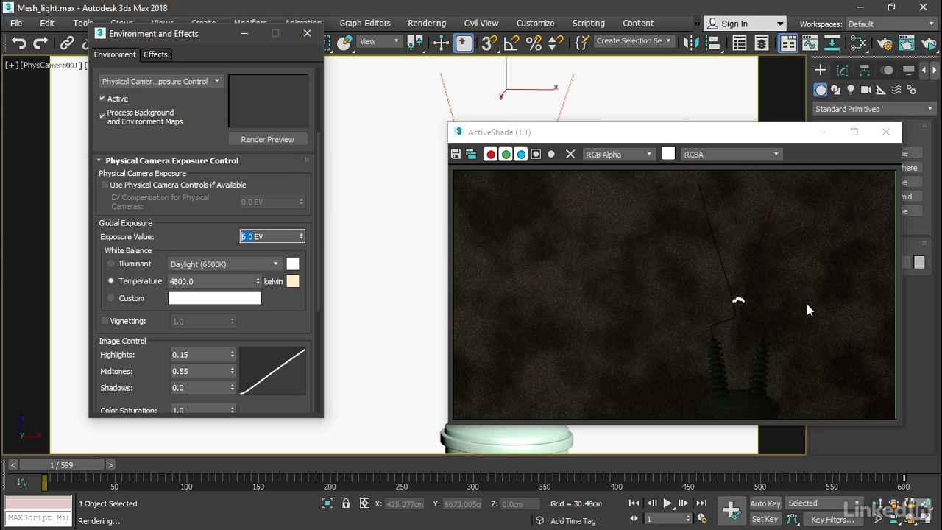
{"action": "left_click", "coordinate": [309, 34]}
{"action": "left_click_drag", "start_coordinate": [568, 138], "coordinate": [606, 191]}
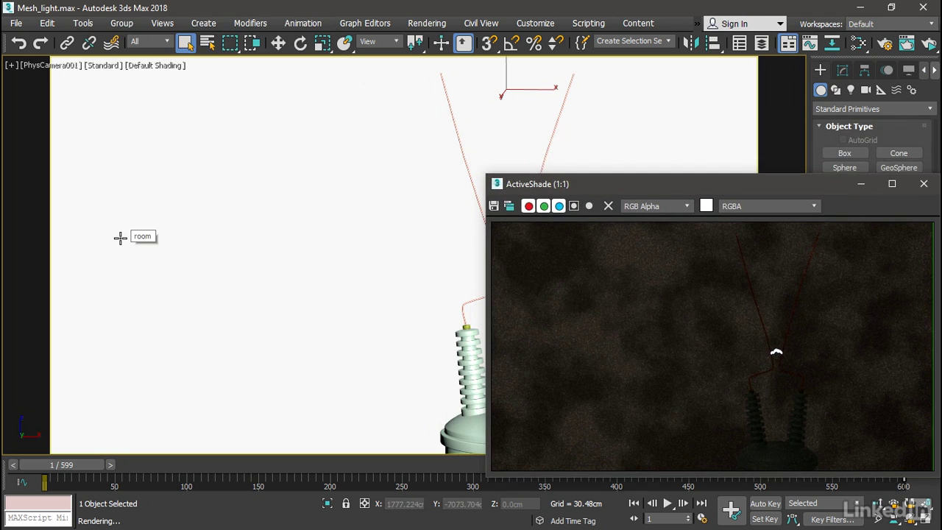
{"action": "left_click", "coordinate": [32, 258]}
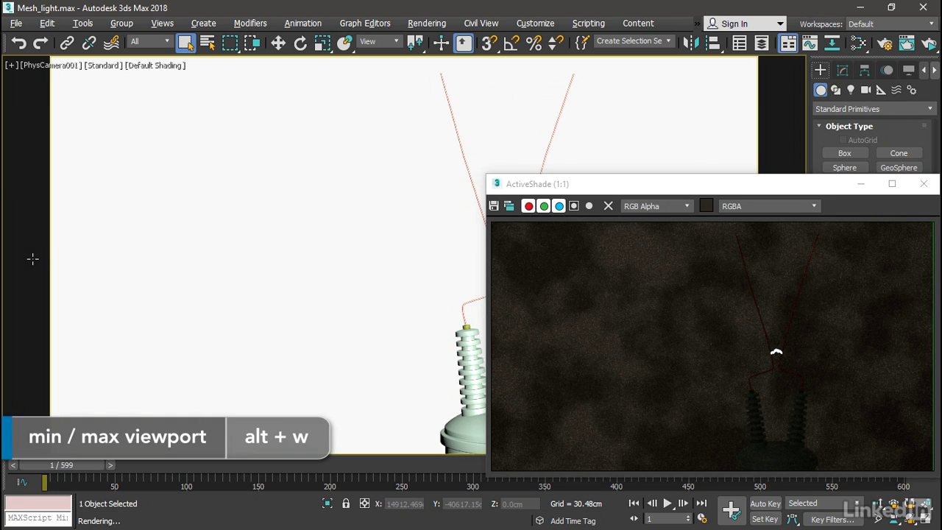
- Switch to the four-viewport layout and place an Arnold Light in the Top viewport
{"action": "key", "text": "alt+w"}
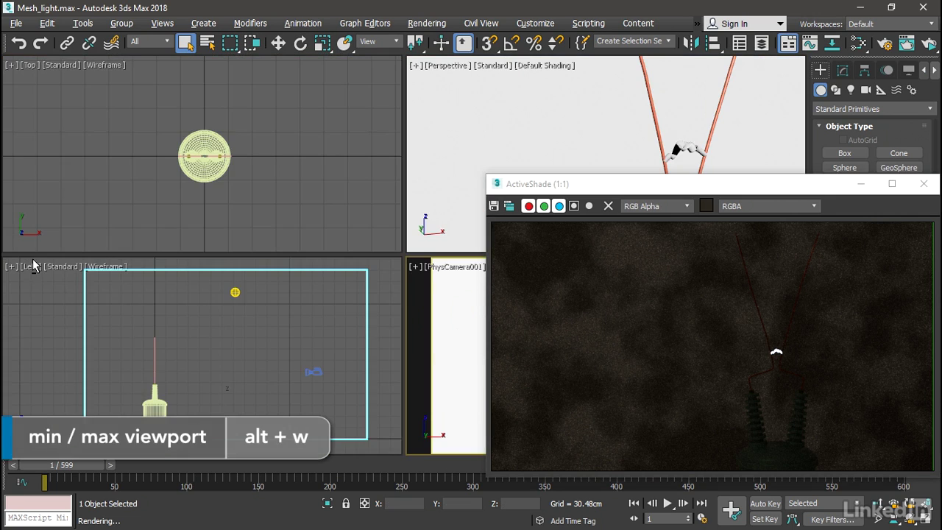
{"action": "left_click_drag", "start_coordinate": [611, 184], "coordinate": [490, 180]}
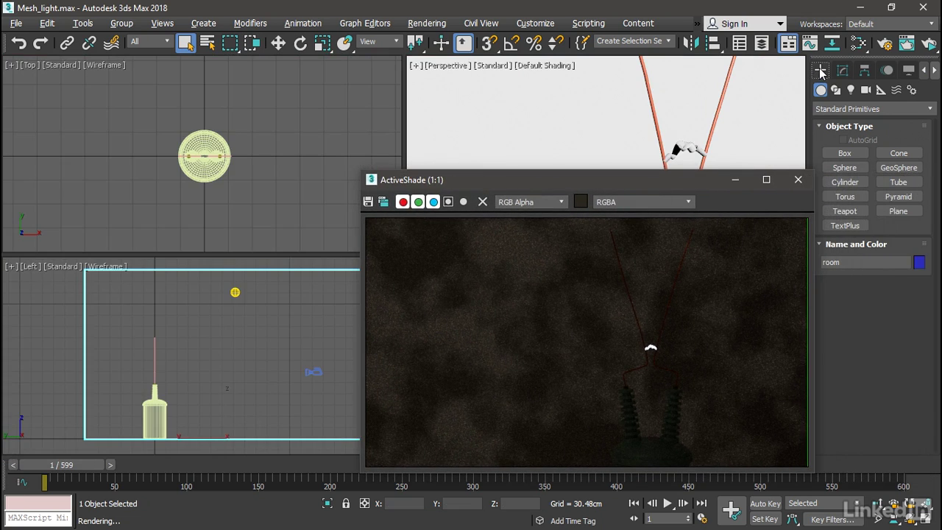
{"action": "left_click", "coordinate": [853, 89]}
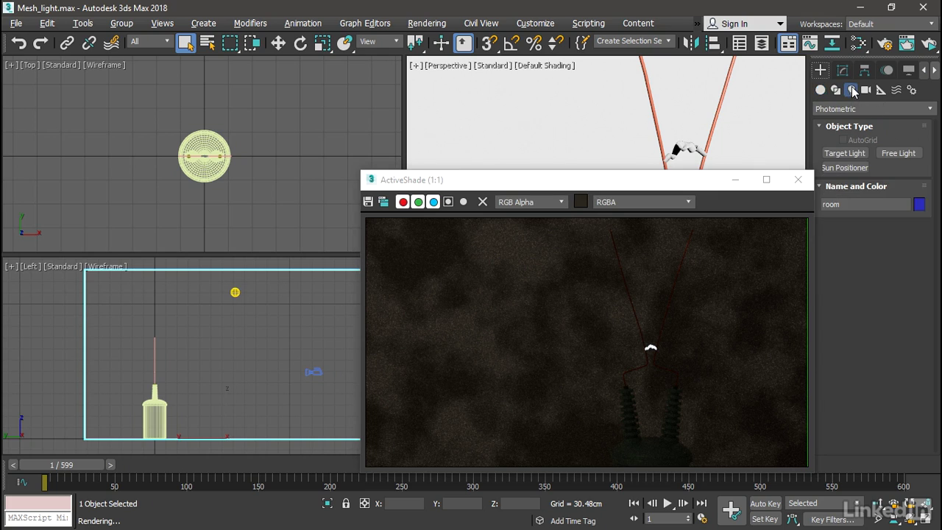
{"action": "left_click", "coordinate": [925, 112]}
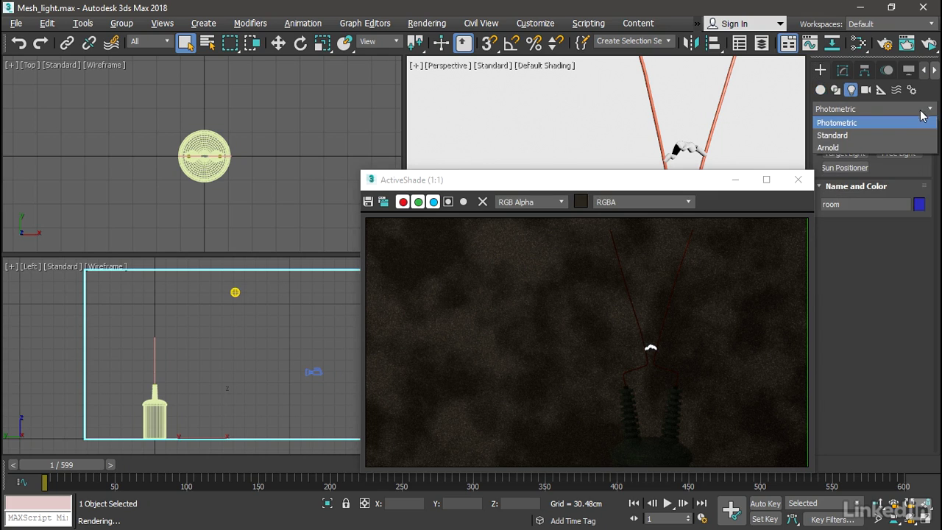
{"action": "left_click", "coordinate": [881, 148]}
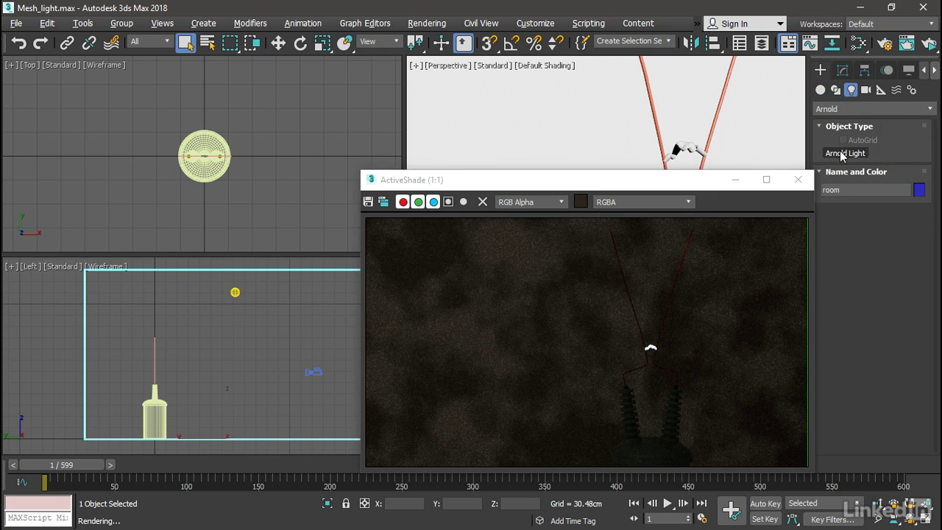
{"action": "left_click", "coordinate": [865, 153]}
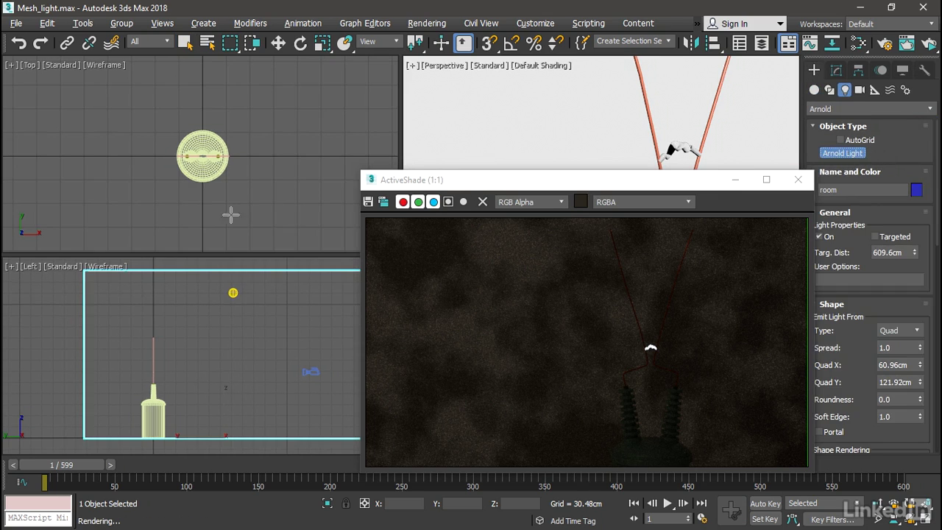
{"action": "left_click", "coordinate": [184, 218]}
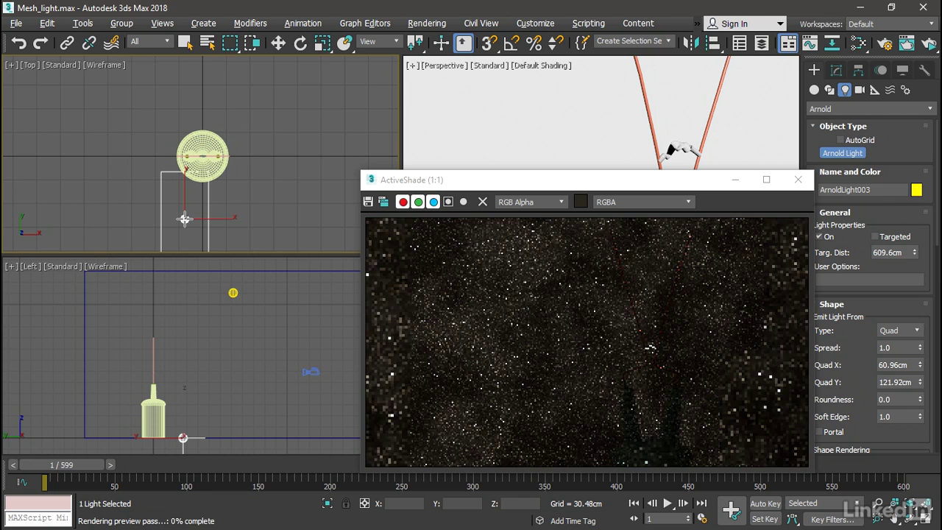
{"action": "right_click", "coordinate": [246, 205]}
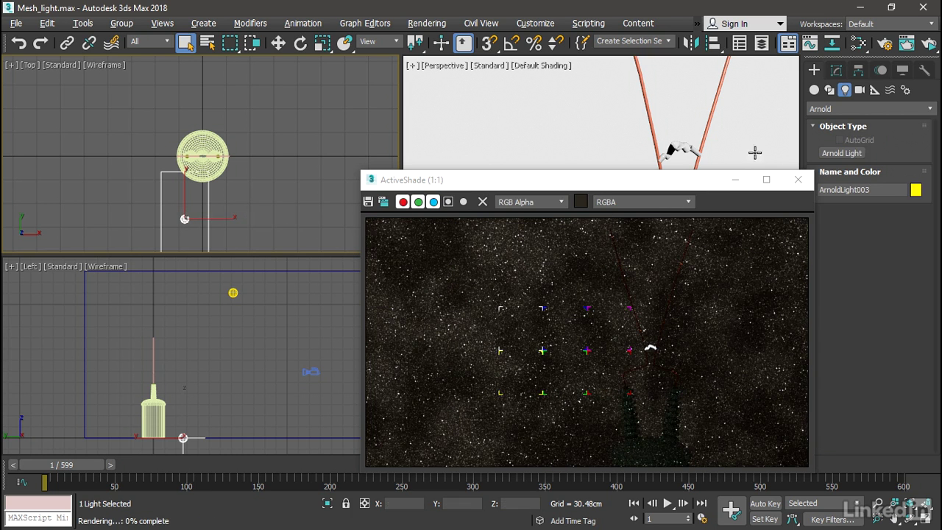
- Rename the light 'spark arnold light' and shrink the modifier stack to reveal Shape settings
{"action": "left_click", "coordinate": [837, 71]}
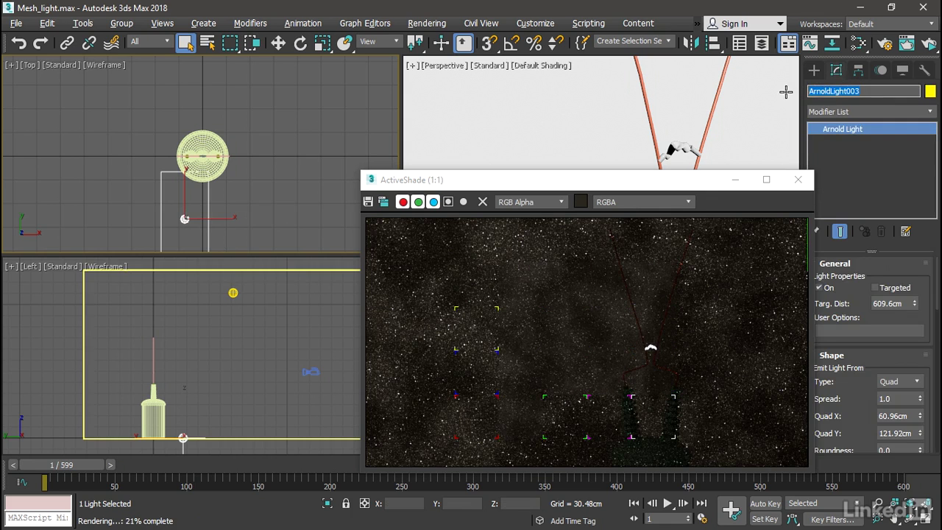
{"action": "type", "text": "spark a"}
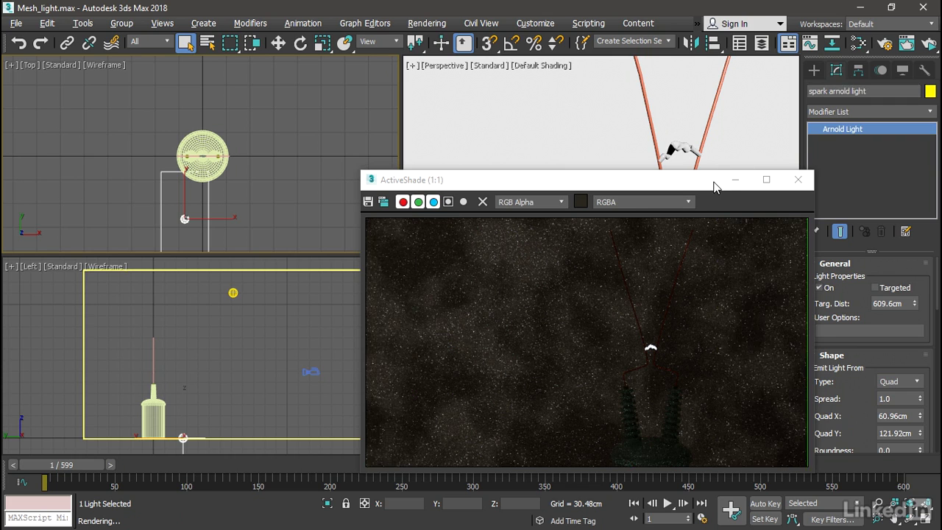
{"action": "left_click_drag", "start_coordinate": [714, 186], "coordinate": [638, 152]}
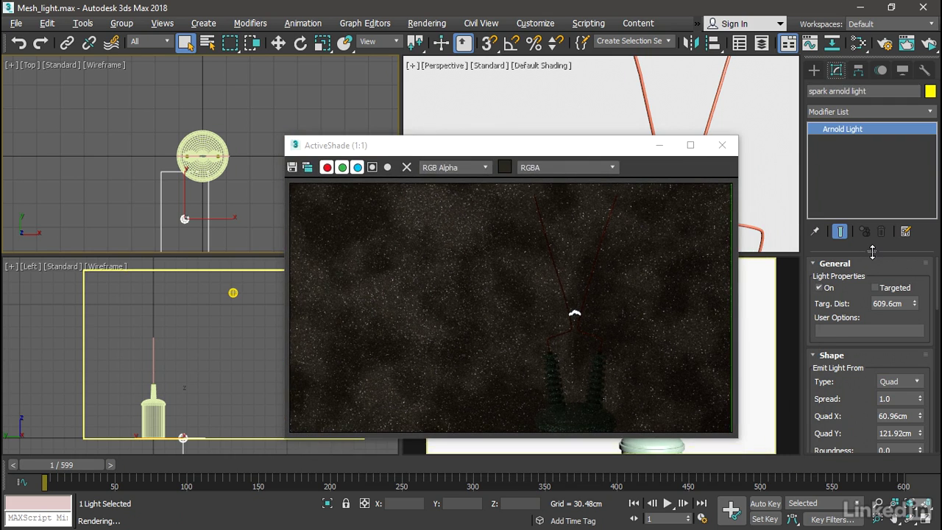
{"action": "left_click_drag", "start_coordinate": [872, 253], "coordinate": [871, 189]}
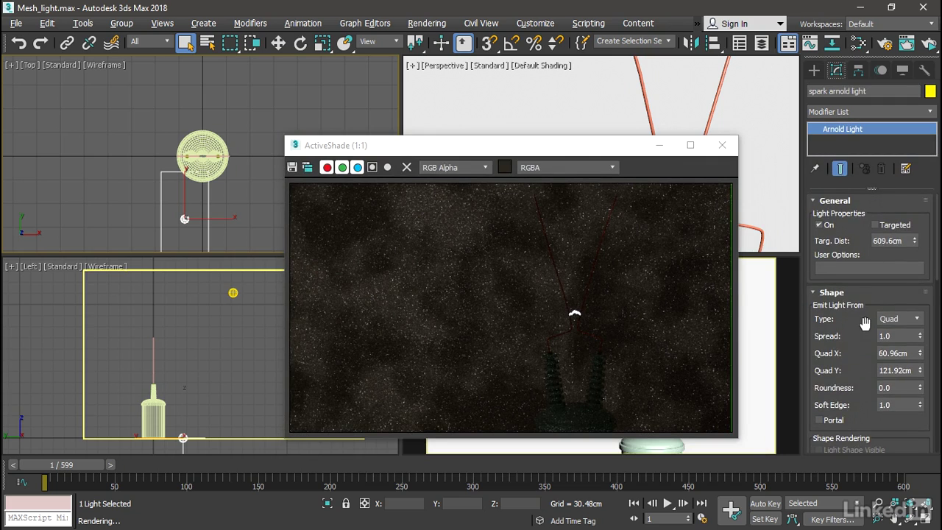
- Set the light's Shape type to Mesh and pick the spark object as its mesh
{"action": "left_click", "coordinate": [918, 319]}
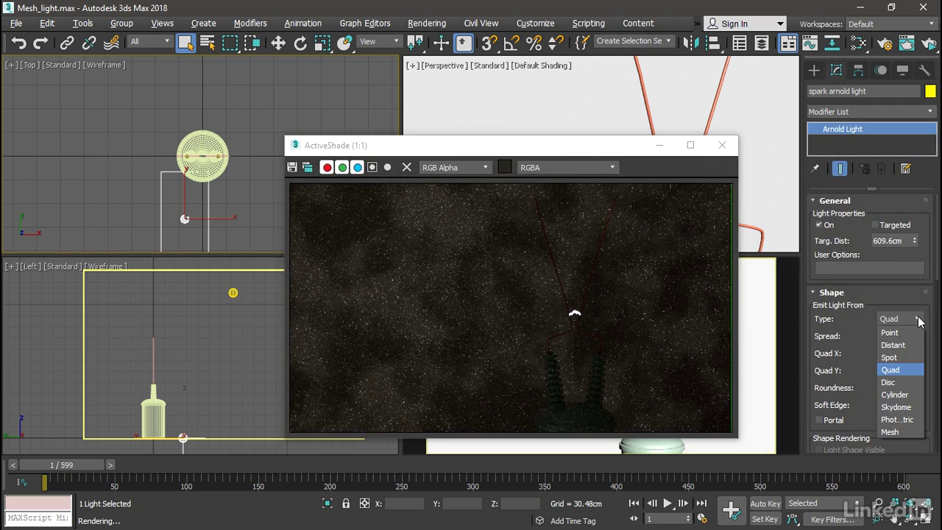
{"action": "left_click", "coordinate": [892, 432]}
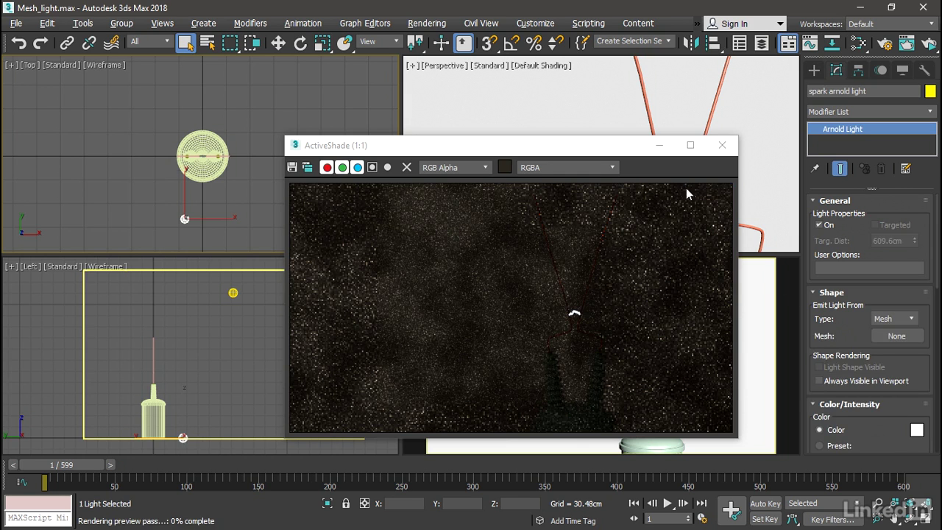
{"action": "left_click_drag", "start_coordinate": [643, 147], "coordinate": [461, 146]}
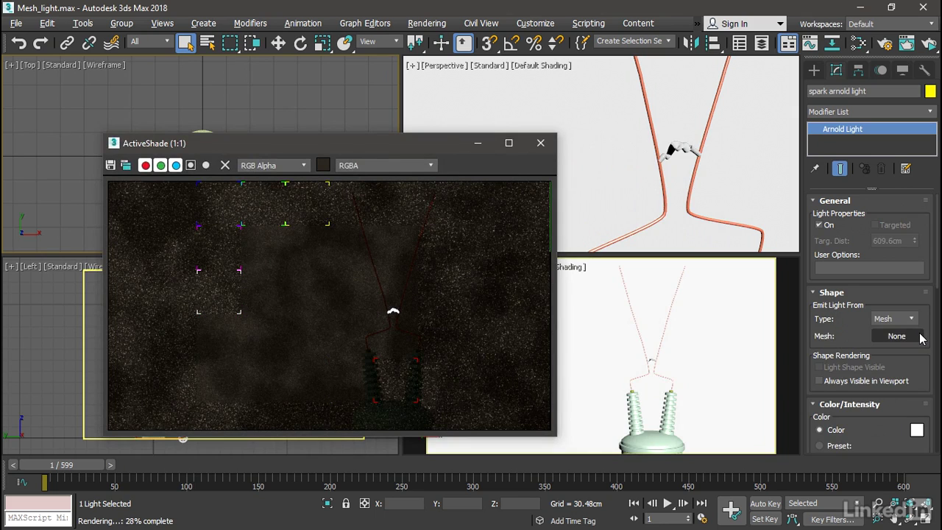
{"action": "left_click", "coordinate": [919, 336]}
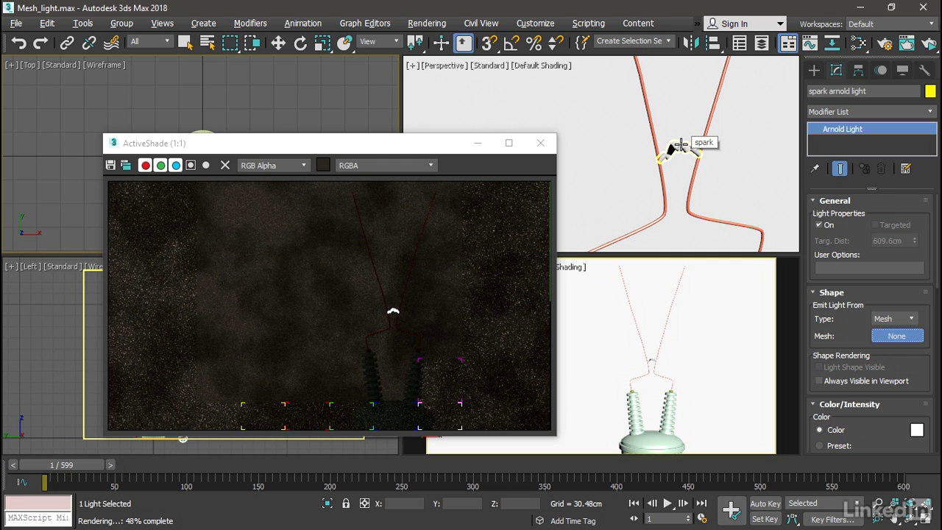
{"action": "left_click", "coordinate": [681, 146]}
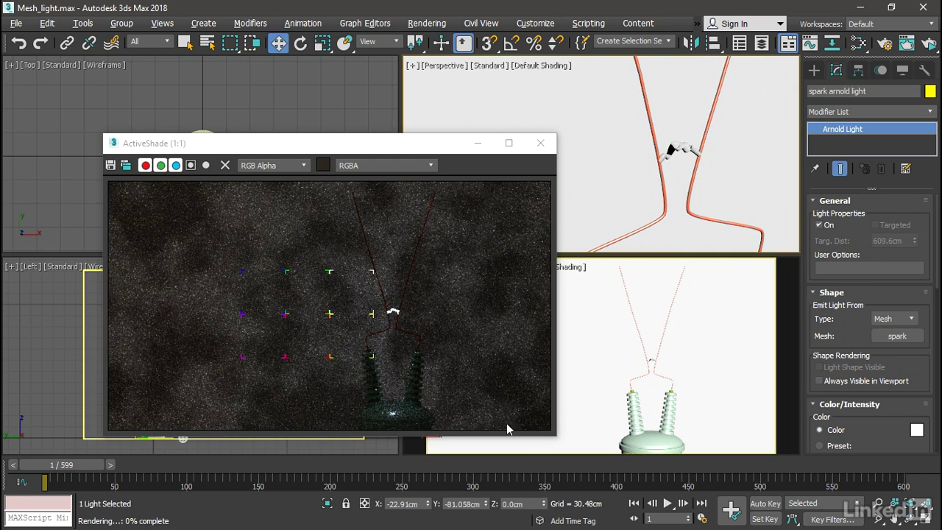
- Turn off Normalize Energy on the spark light and move the timeline to frame 40
{"action": "left_click_drag", "start_coordinate": [811, 395], "coordinate": [812, 204]}
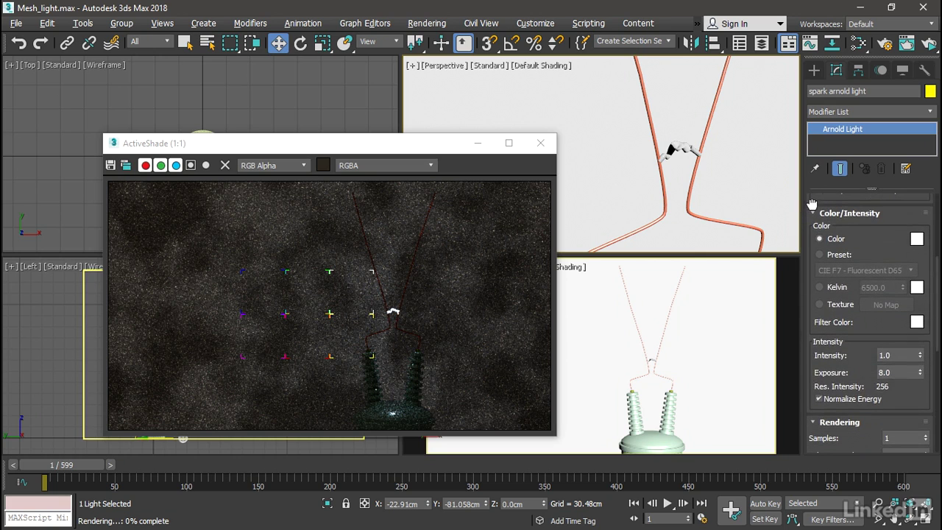
{"action": "left_click", "coordinate": [820, 399]}
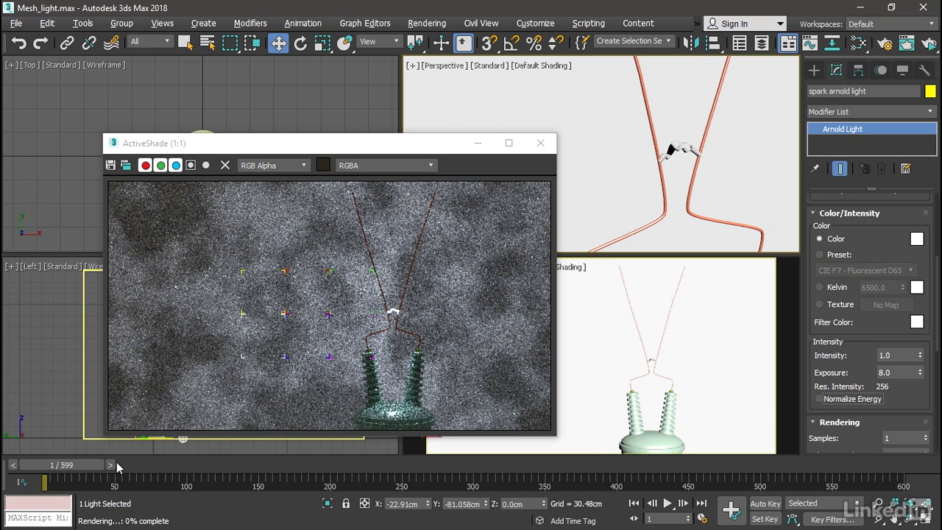
{"action": "left_click_drag", "start_coordinate": [92, 467], "coordinate": [109, 465]}
{"action": "key", "text": "w"}
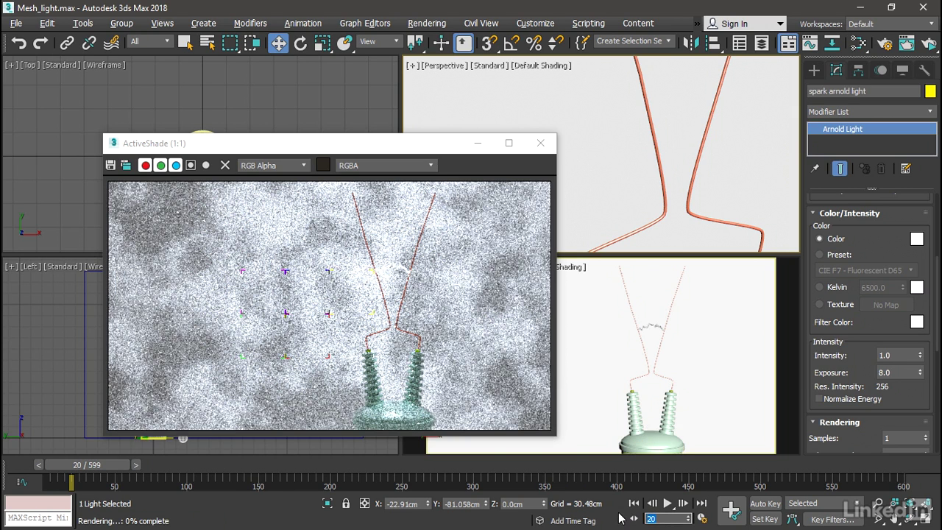
{"action": "type", "text": "40"}
{"action": "key", "text": "Return"}
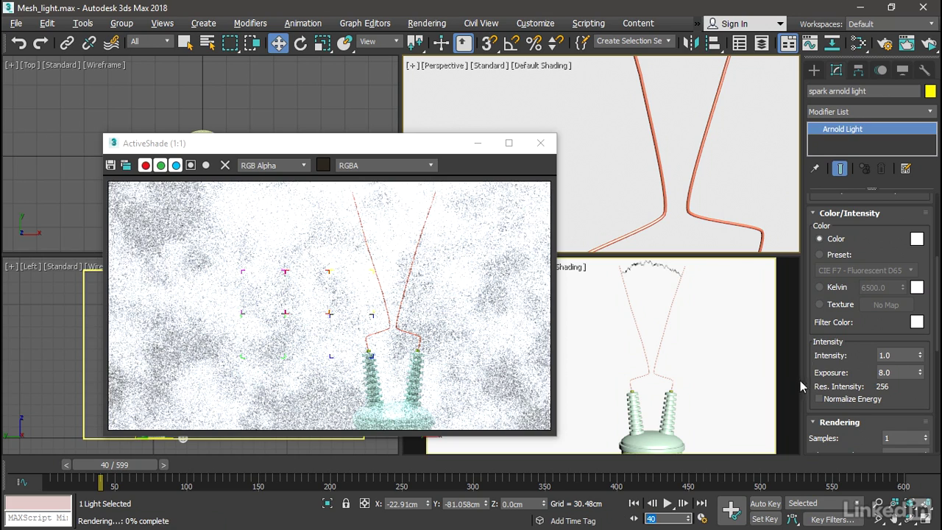
- Switch the spark light's colour mode to Kelvin with a temperature of 3600
{"action": "left_click", "coordinate": [819, 287]}
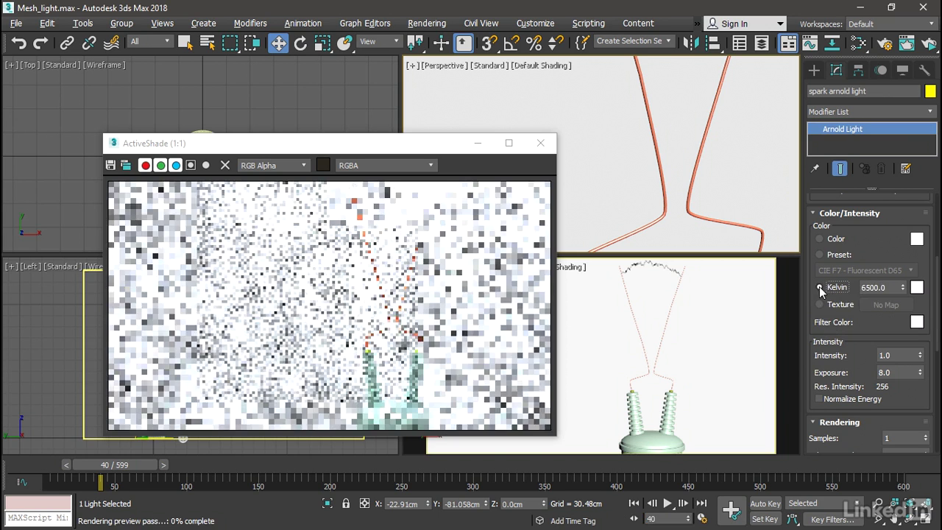
{"action": "double_click", "coordinate": [869, 288]}
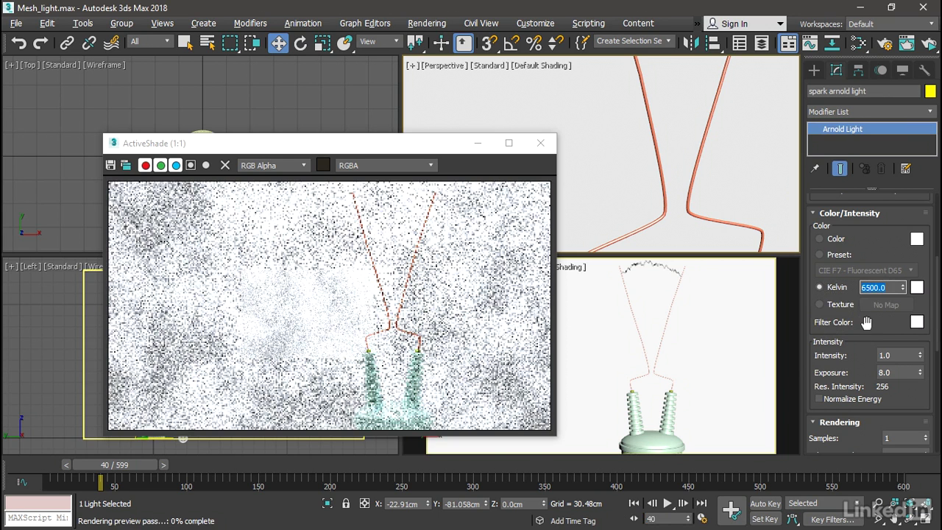
{"action": "type", "text": "3600"}
{"action": "key", "text": "Return"}
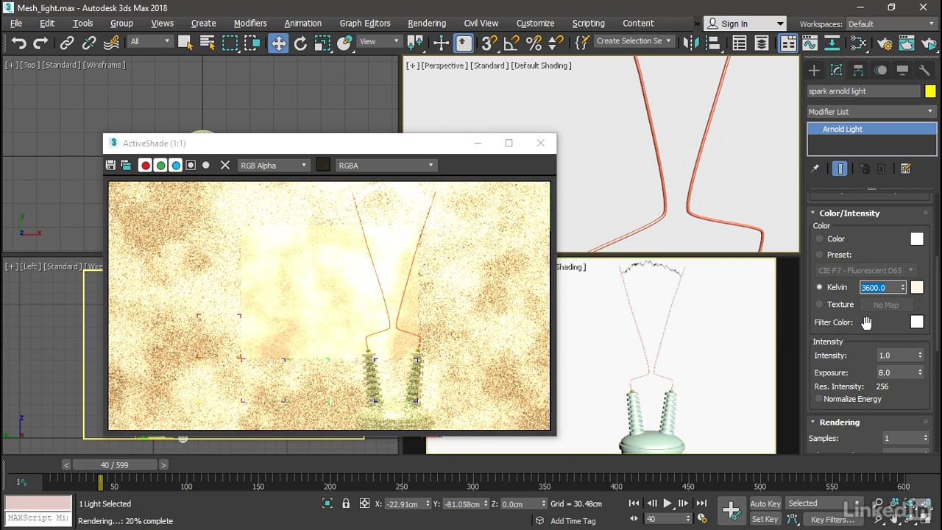
- Add an Arnold Decay Filter to the spark light with far attenuation from 75 to 120
{"action": "left_click", "coordinate": [929, 112]}
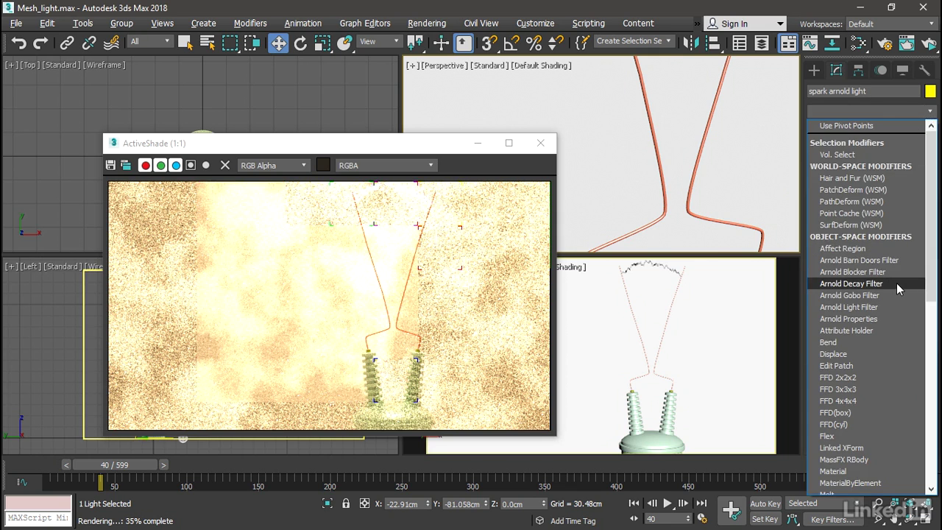
{"action": "left_click", "coordinate": [897, 283]}
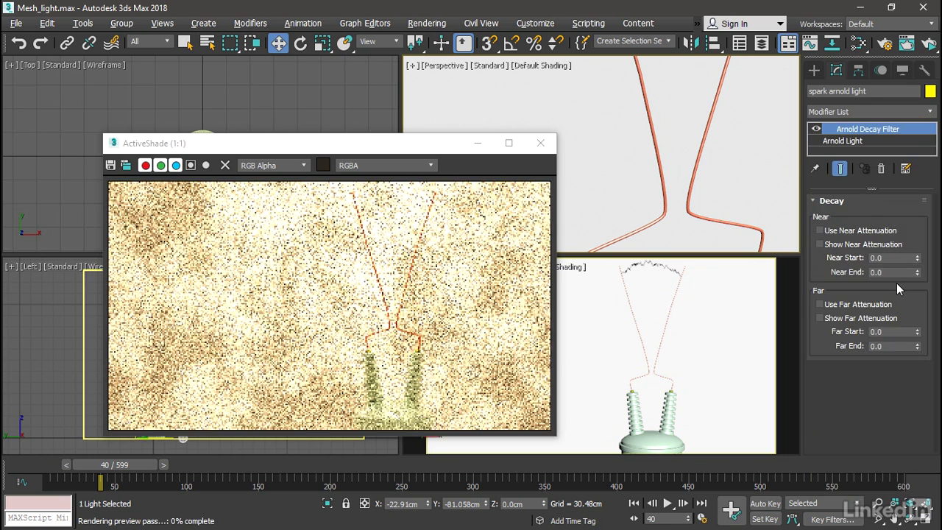
{"action": "left_click", "coordinate": [821, 305]}
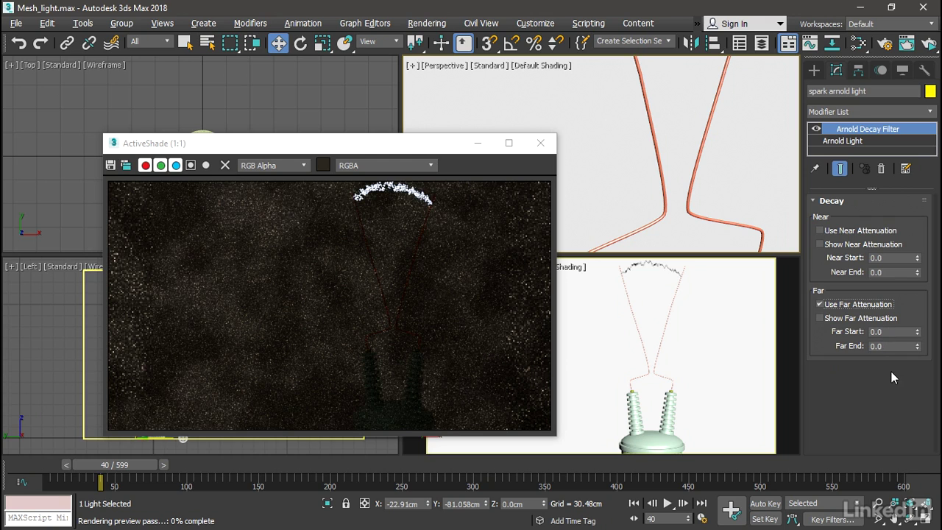
{"action": "left_click", "coordinate": [888, 346]}
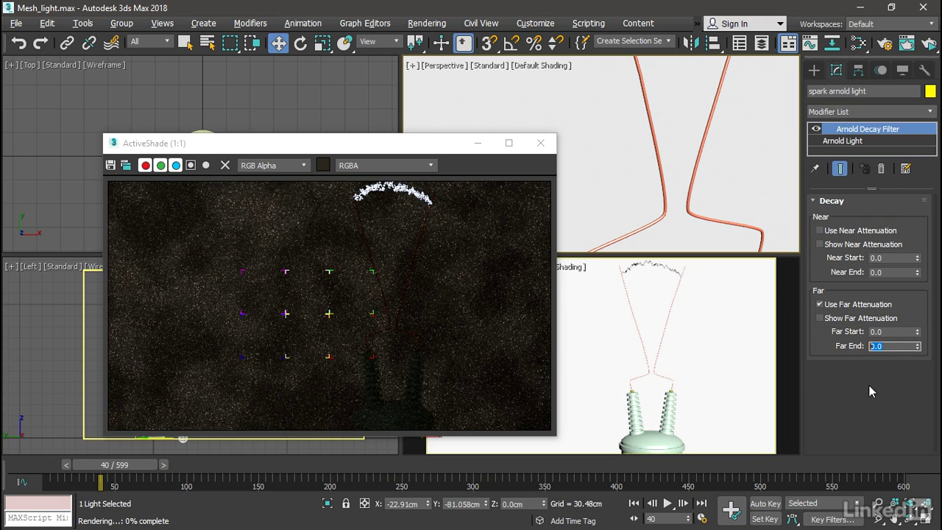
{"action": "key", "text": "Return"}
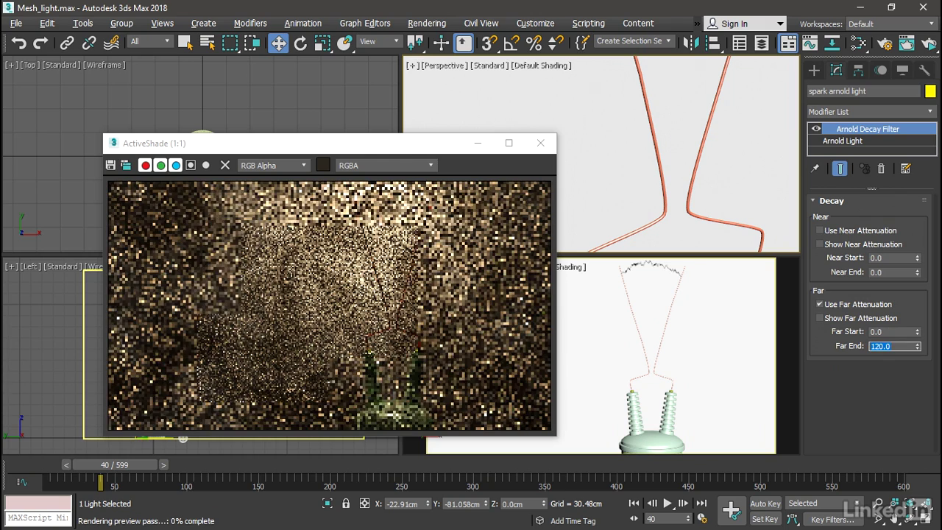
{"action": "left_click", "coordinate": [894, 331]}
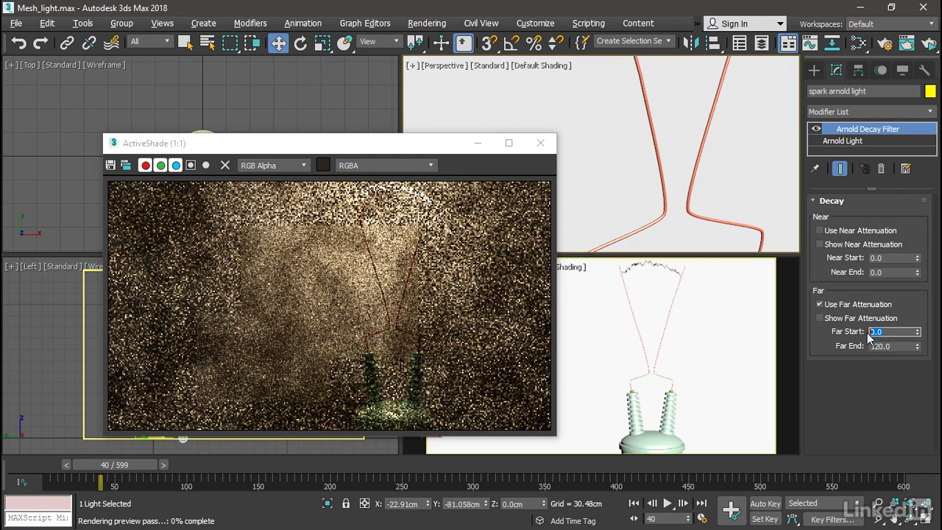
{"action": "type", "text": "75"}
{"action": "key", "text": "Return"}
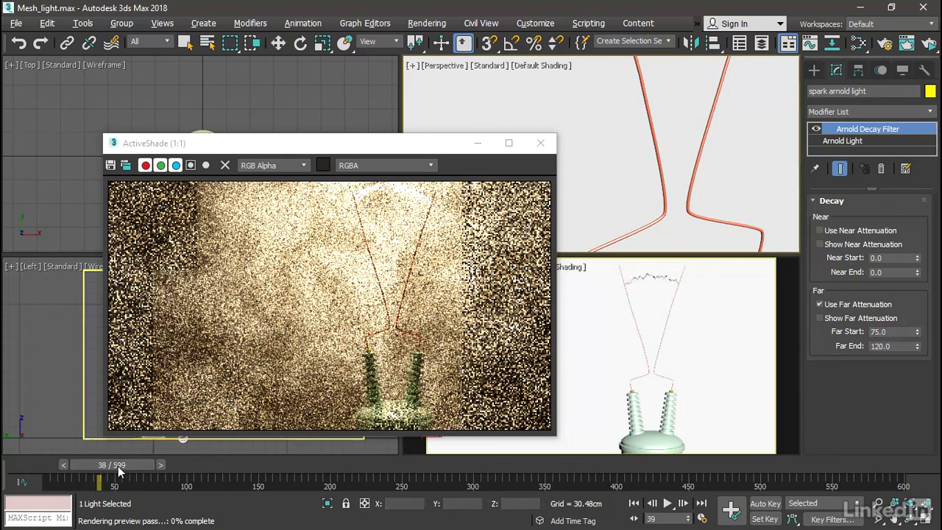
- Scrub the timeline back to frame 23 to review the attenuated spark lighting
{"action": "left_click_drag", "start_coordinate": [122, 469], "coordinate": [100, 472]}
{"action": "key", "text": "w"}
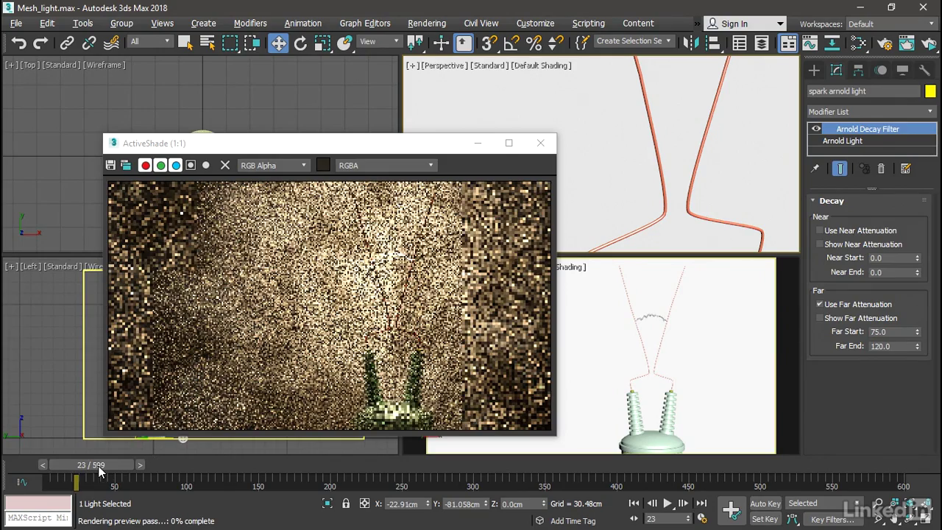